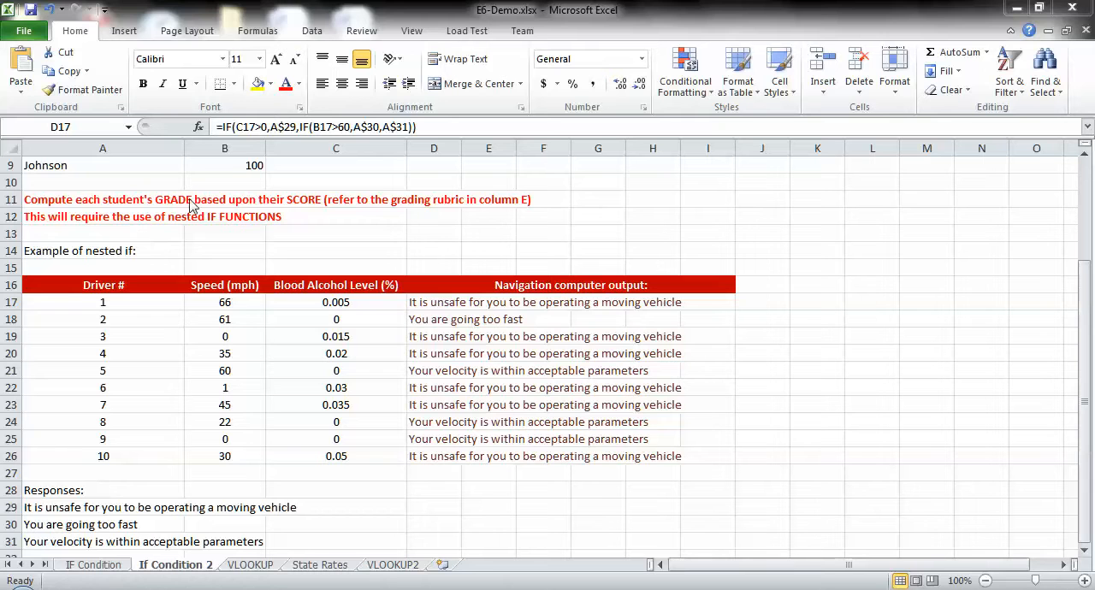
Step: Examine the driver table's number, speed and blood alcohol entries for driver 1, and the blood alcohol column down to driver 10
{"action": "left_click", "coordinate": [64, 303]}
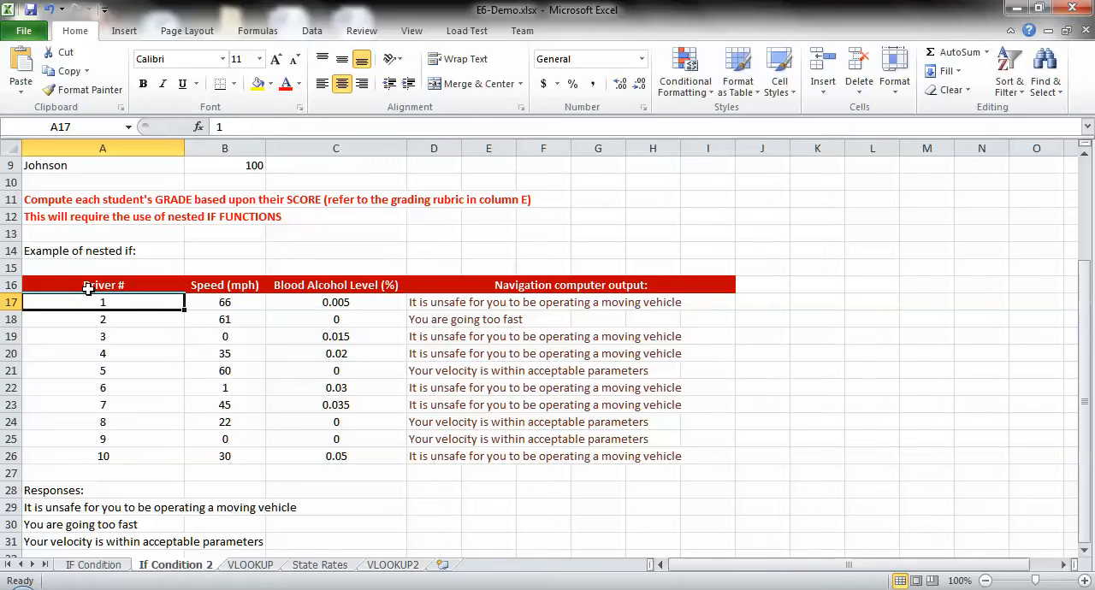
{"action": "left_click", "coordinate": [237, 305]}
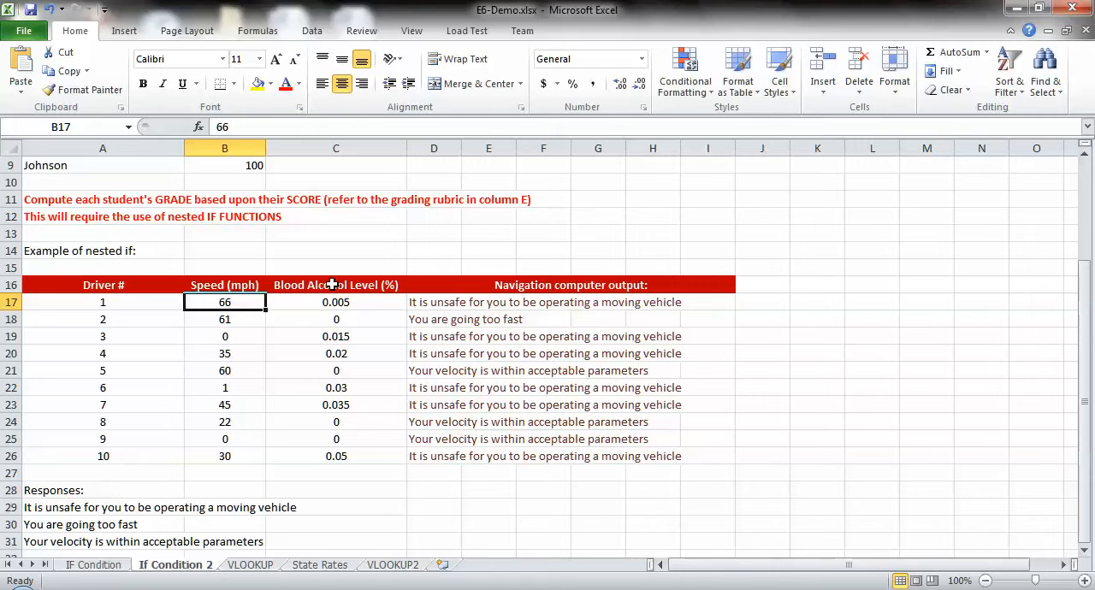
{"action": "left_click", "coordinate": [309, 285]}
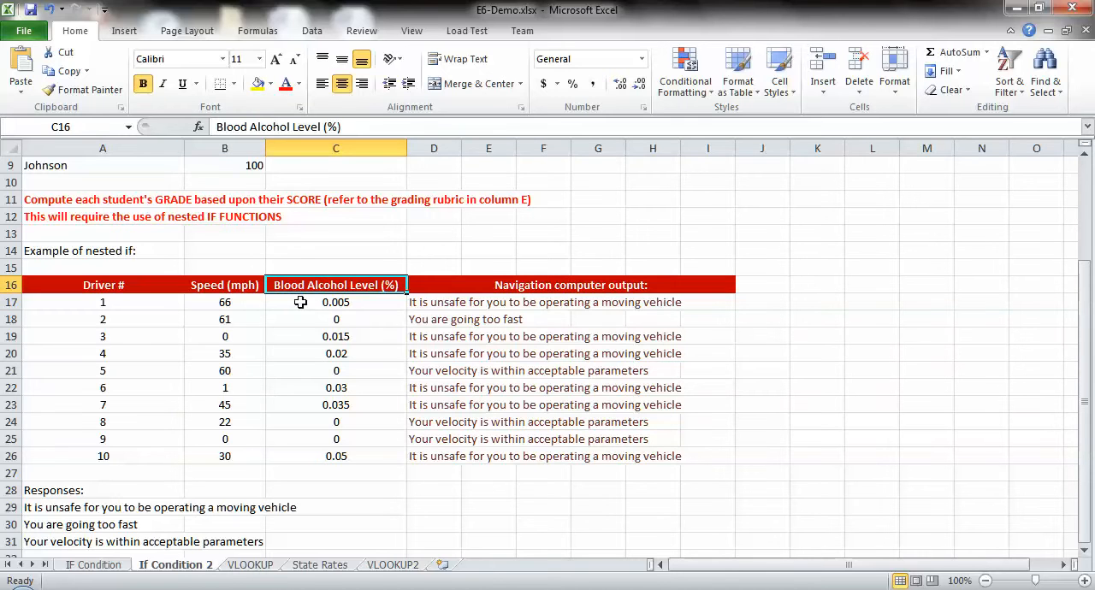
{"action": "left_click", "coordinate": [301, 302]}
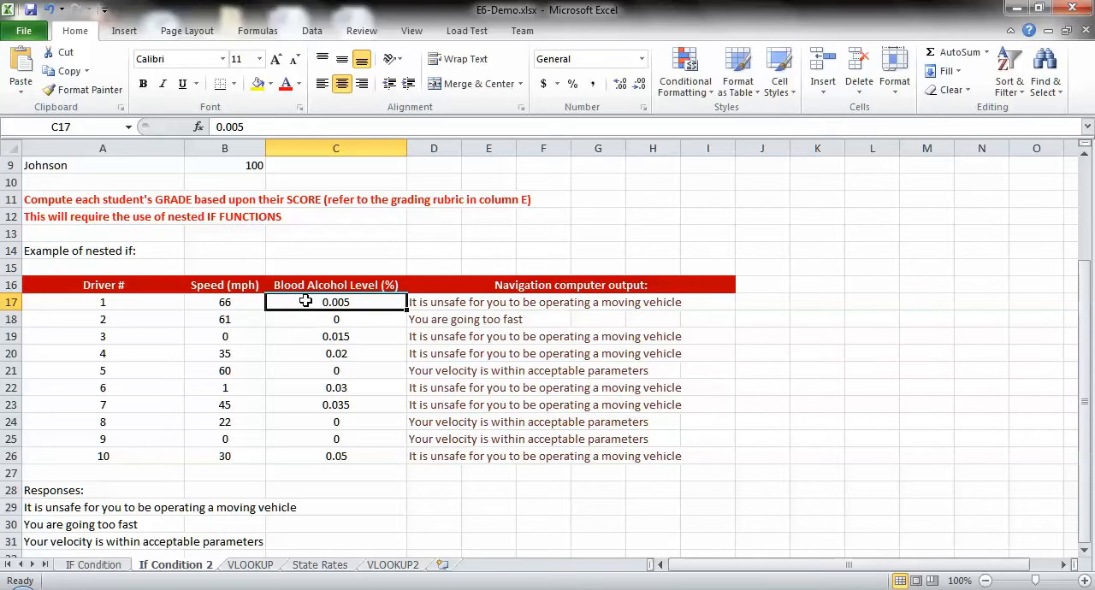
{"action": "key", "text": "Down"}
{"action": "key", "text": "Down"}
{"action": "key", "text": "Down"}
{"action": "key", "text": "Down"}
{"action": "key", "text": "Down"}
{"action": "key", "text": "Down"}
{"action": "key", "text": "Down"}
{"action": "key", "text": "Down"}
{"action": "key", "text": "Down"}
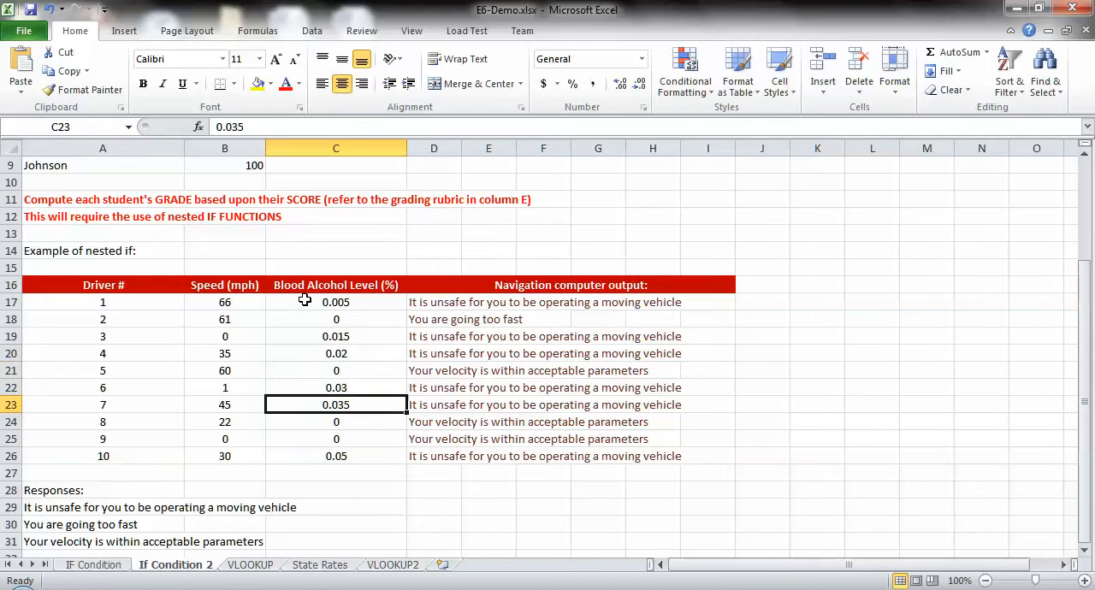
Step: Review the three response texts in A29:A31 against the speed and blood alcohol level of driver 2
{"action": "left_click", "coordinate": [56, 511]}
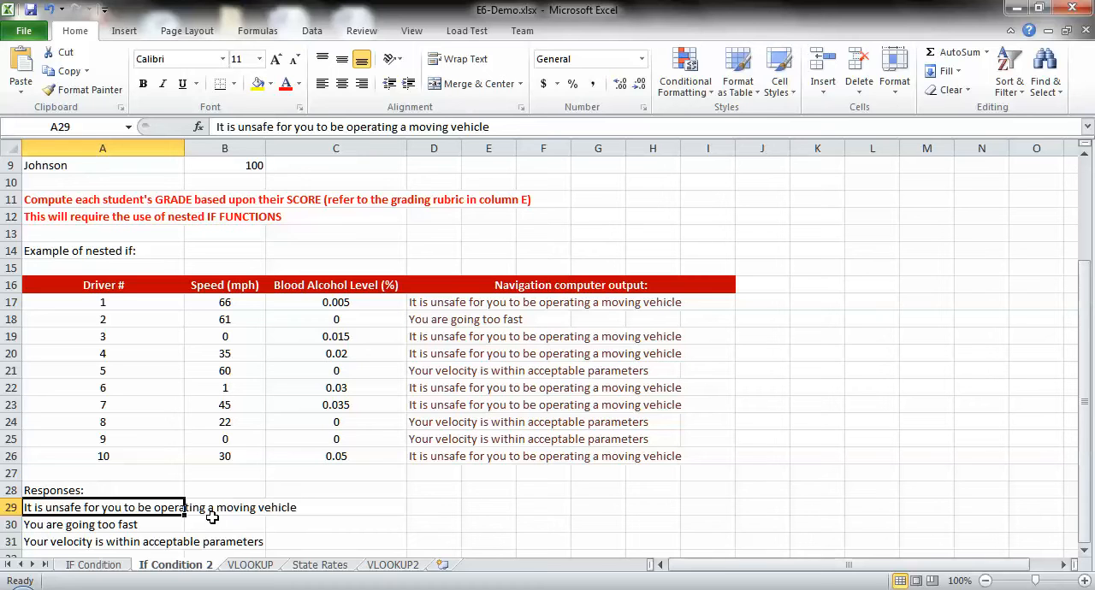
{"action": "left_click", "coordinate": [308, 323]}
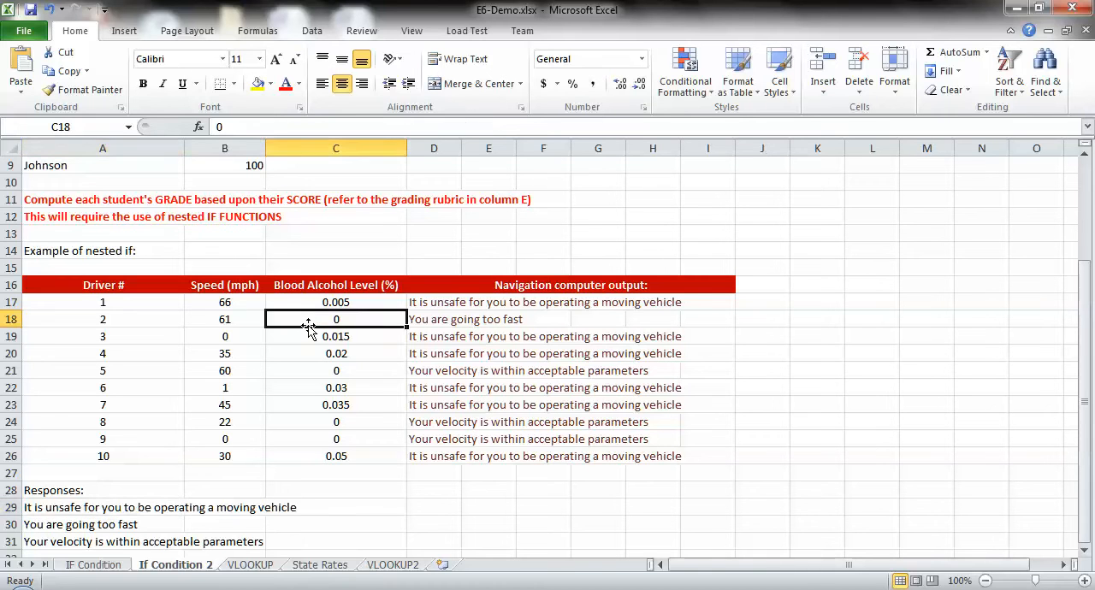
{"action": "left_click", "coordinate": [208, 318]}
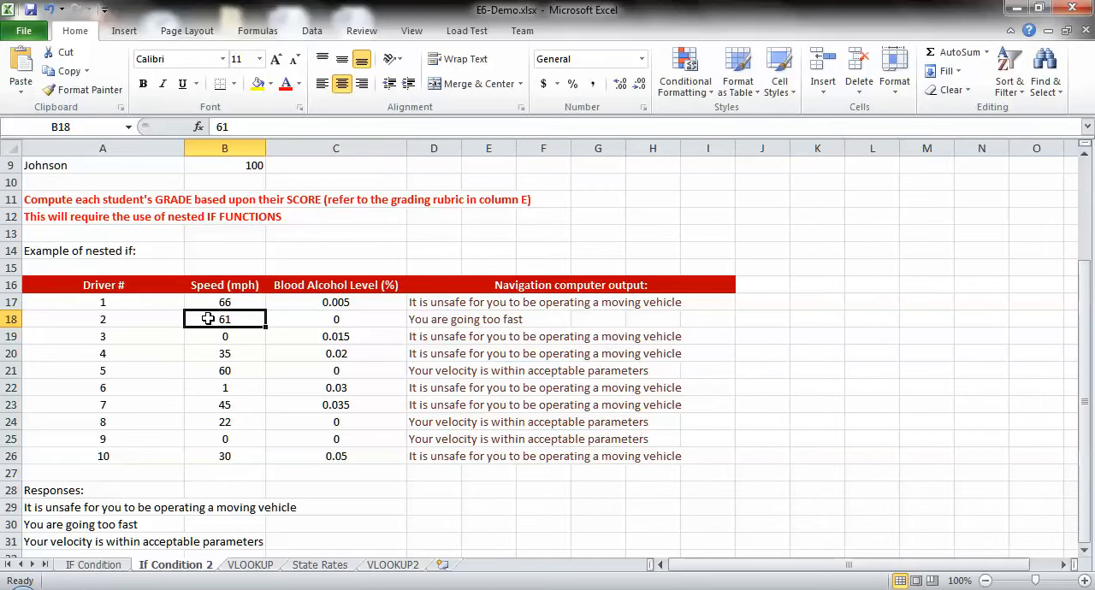
{"action": "left_click", "coordinate": [52, 526]}
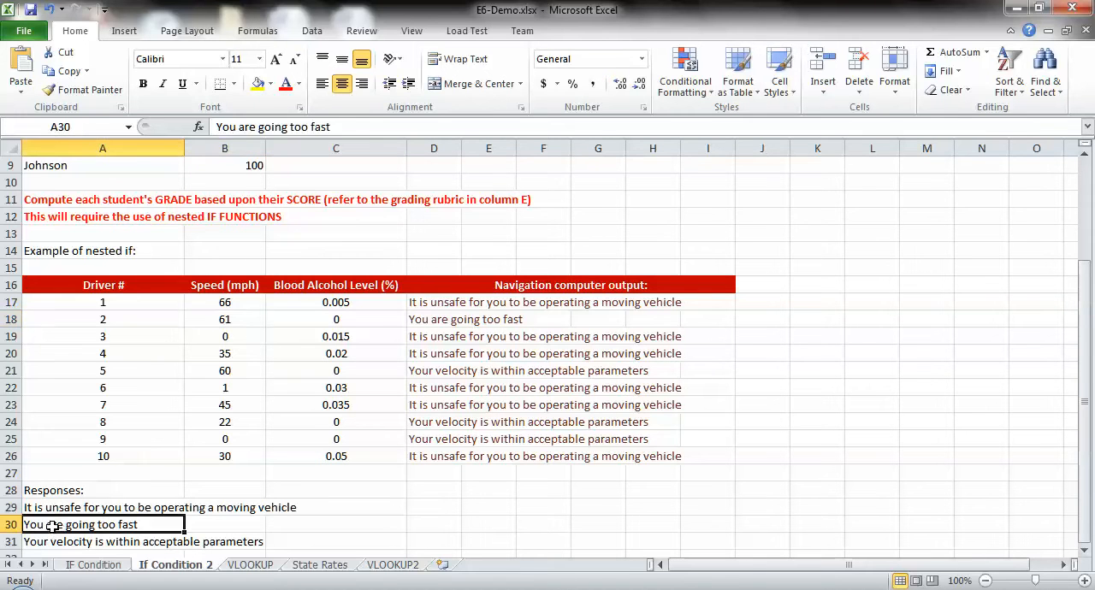
{"action": "left_click", "coordinate": [332, 320]}
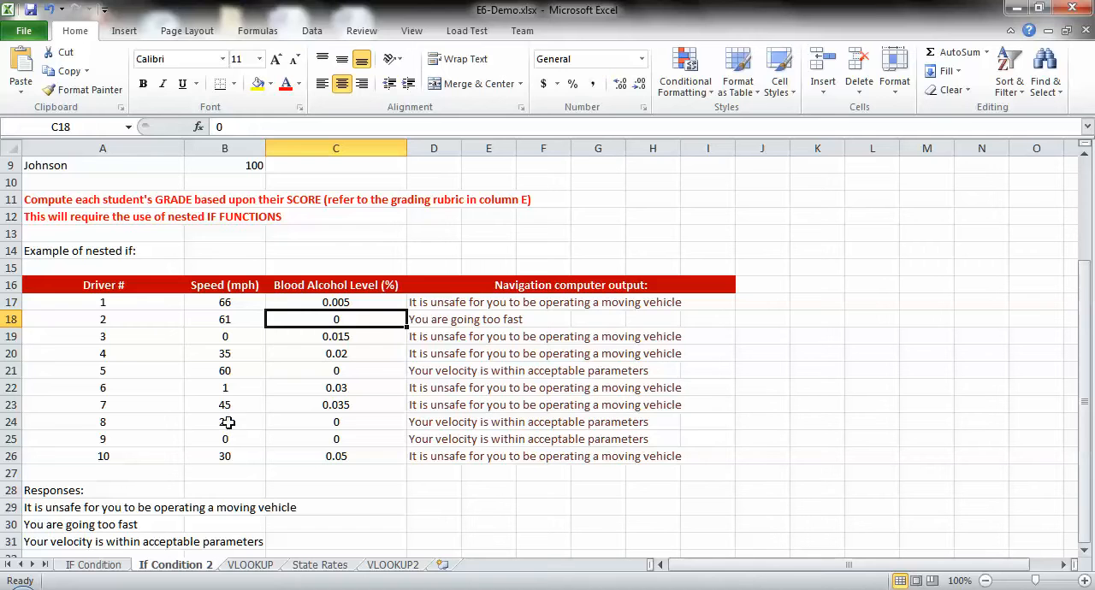
{"action": "left_click", "coordinate": [69, 545]}
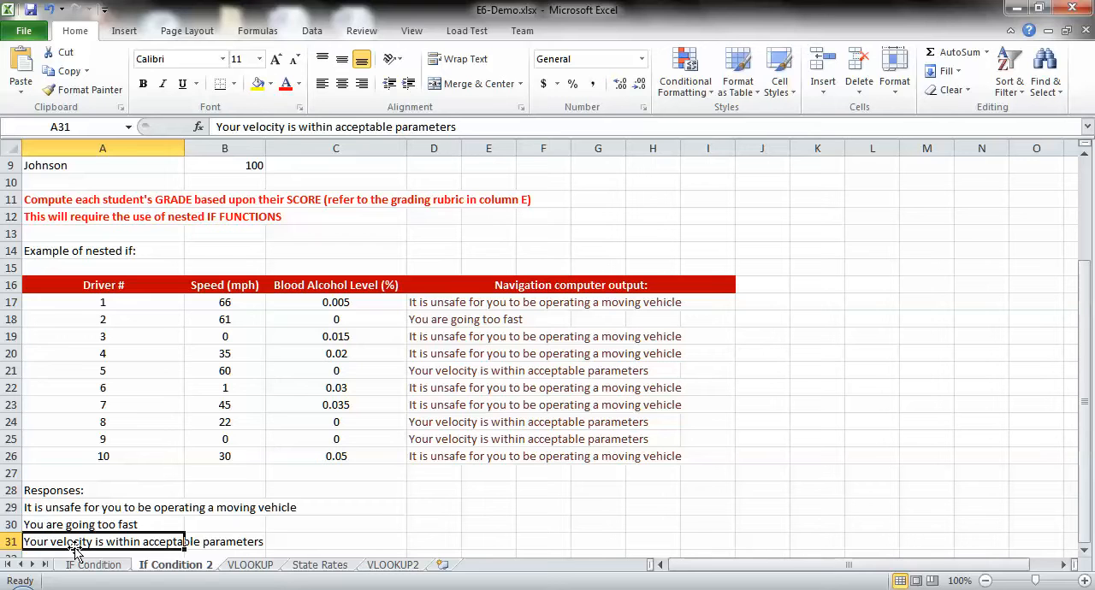
Step: Examine the nested IF formula in D17 argument by argument, including the inner IF used as the false value, and cancel the edit
{"action": "left_click", "coordinate": [437, 305]}
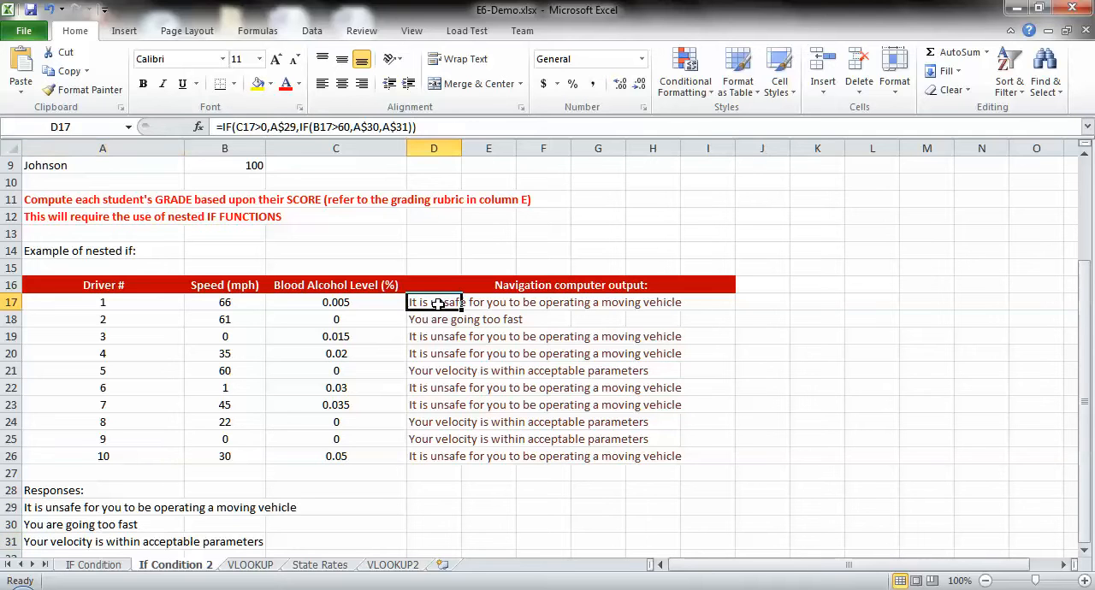
{"action": "left_click", "coordinate": [268, 127]}
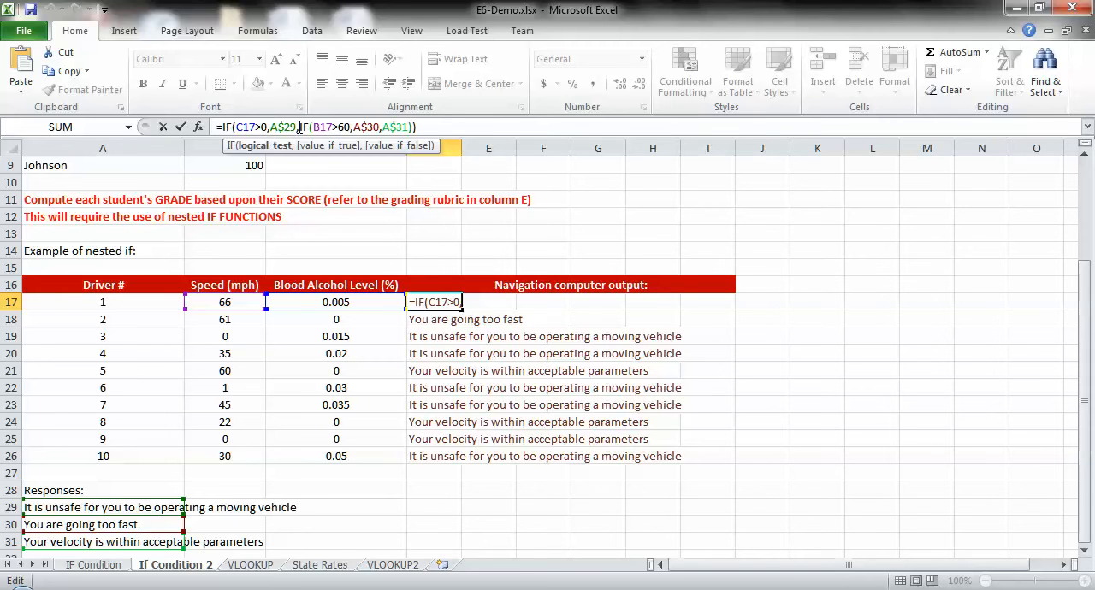
{"action": "left_click_drag", "start_coordinate": [298, 126], "coordinate": [414, 128]}
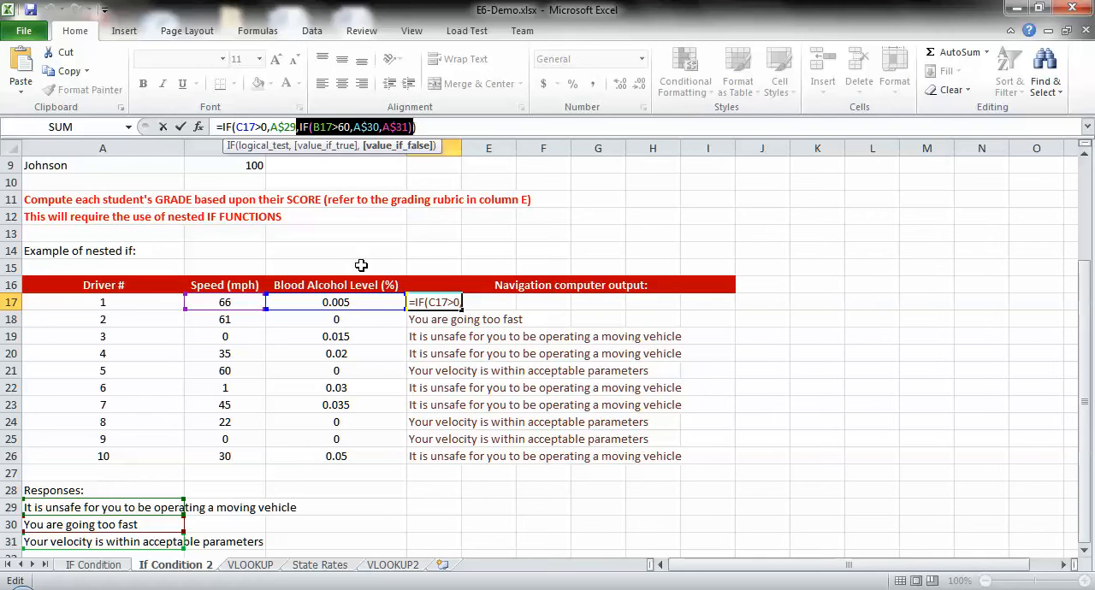
{"action": "left_click", "coordinate": [427, 127]}
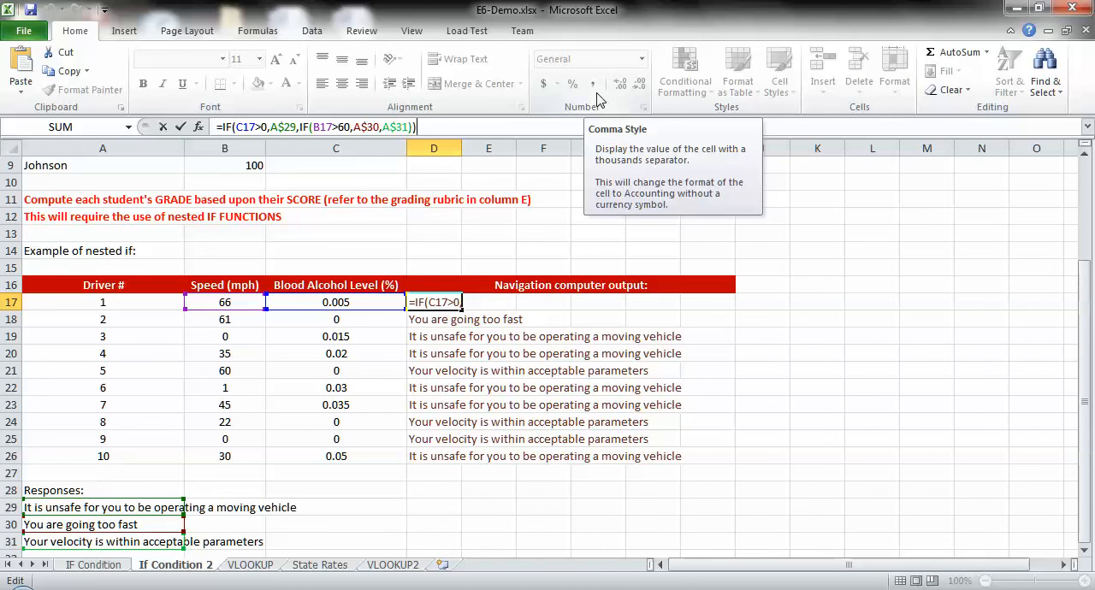
{"action": "key", "text": "Right"}
{"action": "key", "text": "Right"}
{"action": "key", "text": "Right"}
{"action": "key", "text": "Right"}
{"action": "key", "text": "Right"}
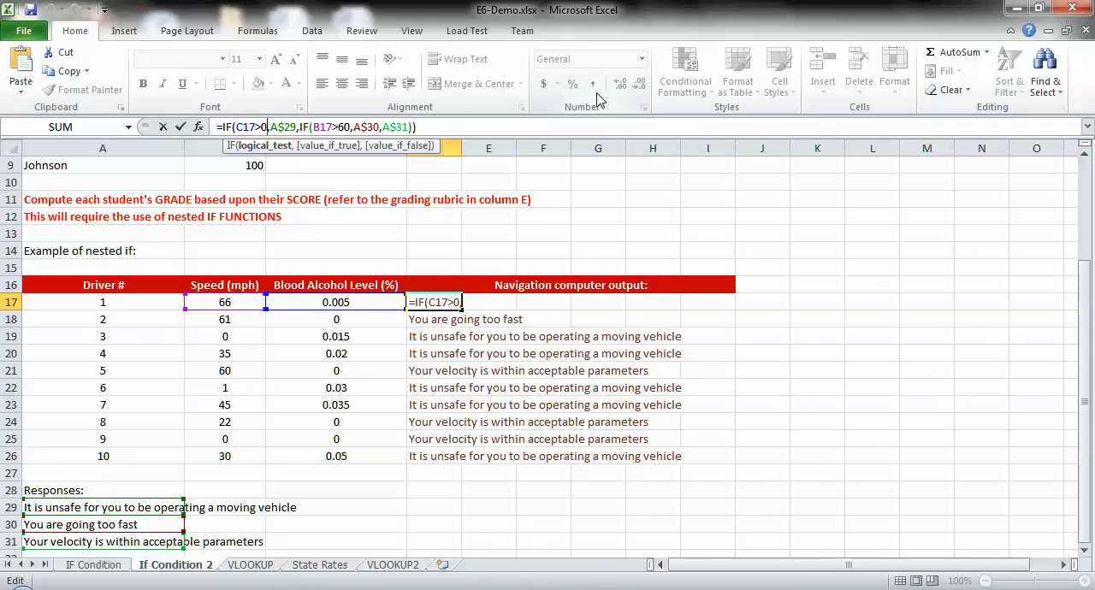
{"action": "key", "text": "Right"}
{"action": "key", "text": "Right"}
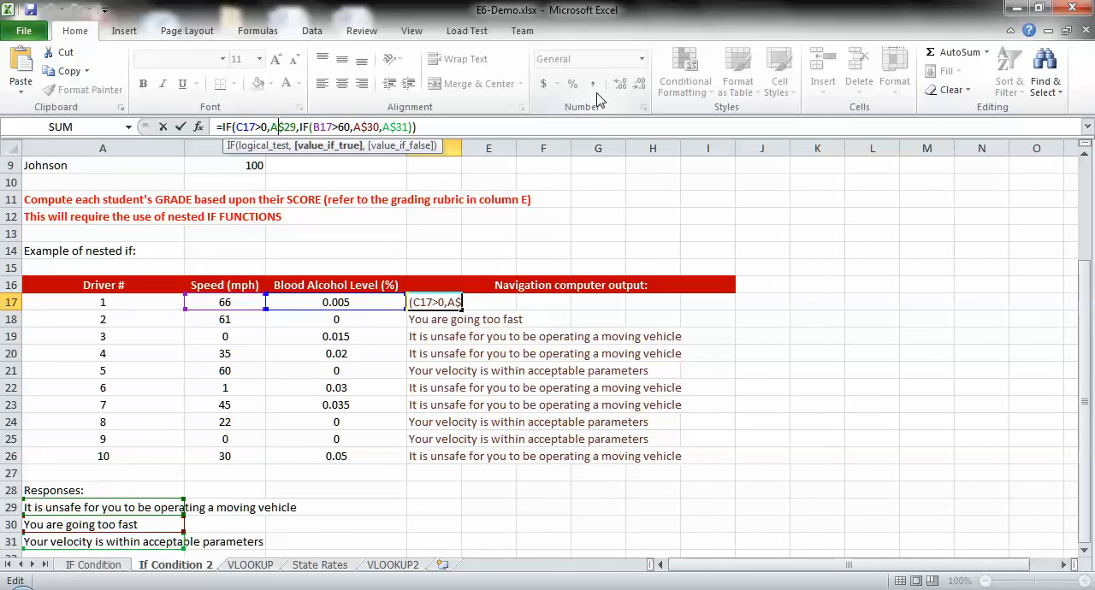
{"action": "key", "text": "Right"}
{"action": "key", "text": "Right"}
{"action": "key", "text": "Right"}
{"action": "key", "text": "Right"}
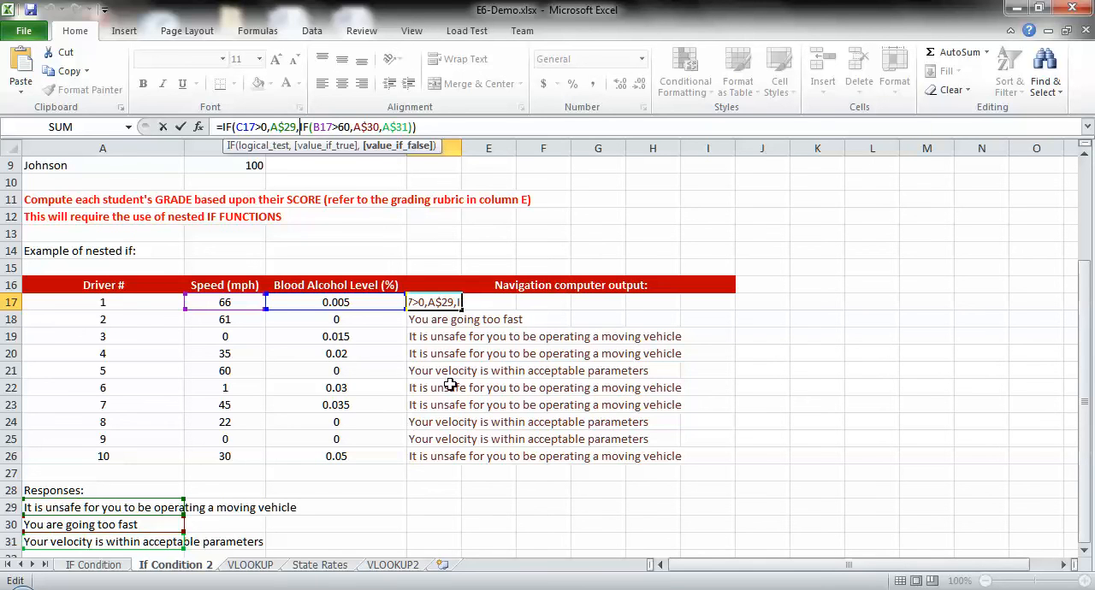
{"action": "left_click", "coordinate": [487, 303]}
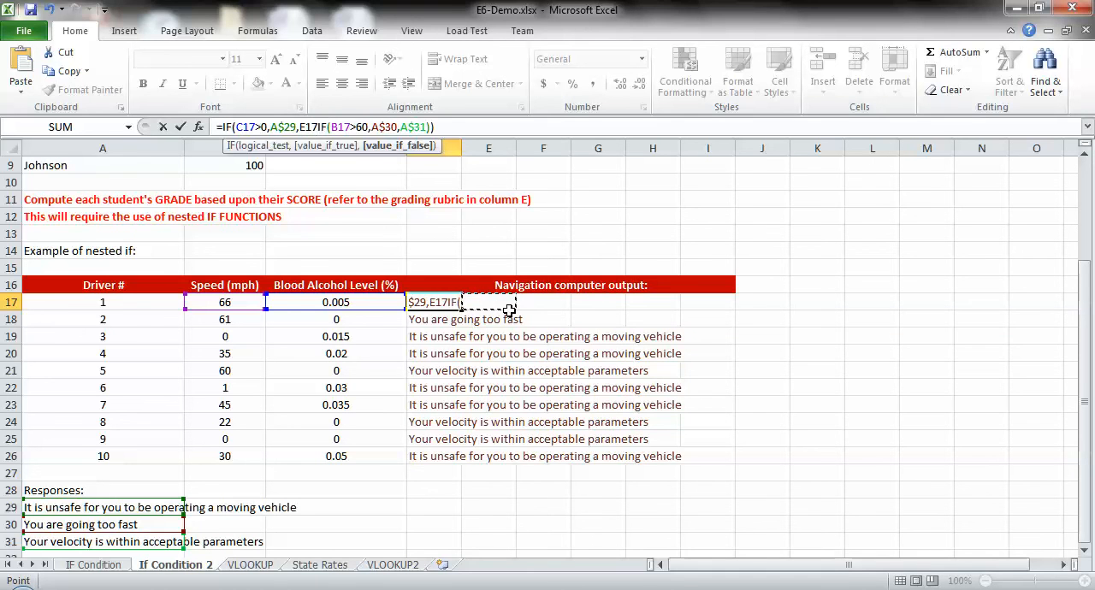
{"action": "key", "text": "Escape"}
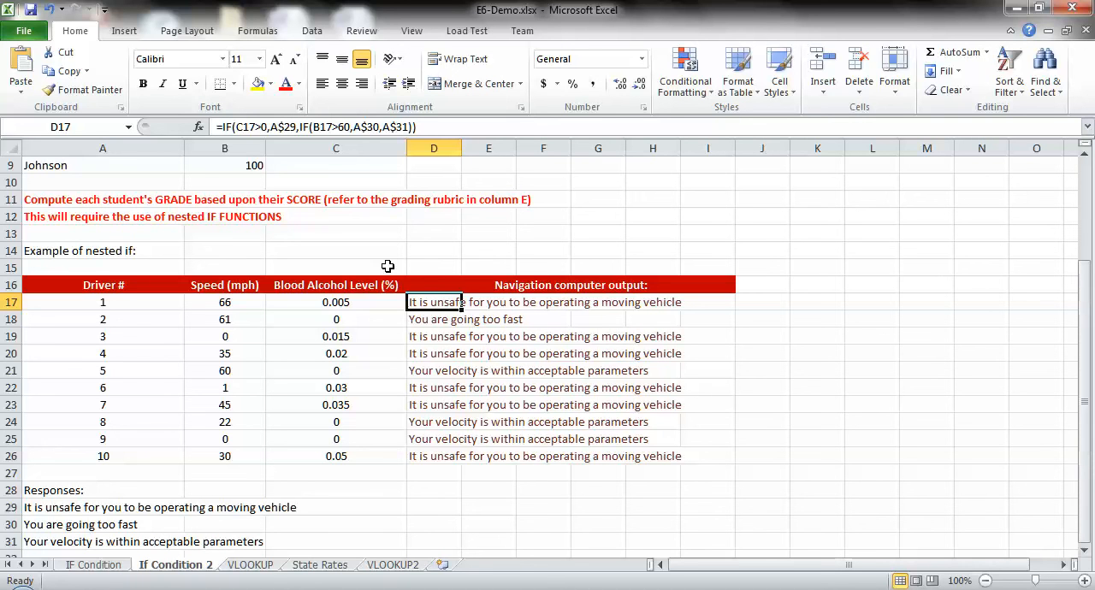
Step: Clear the navigation computer output formulas for drivers 2 to 10 in D18:D26
{"action": "left_click", "coordinate": [433, 318]}
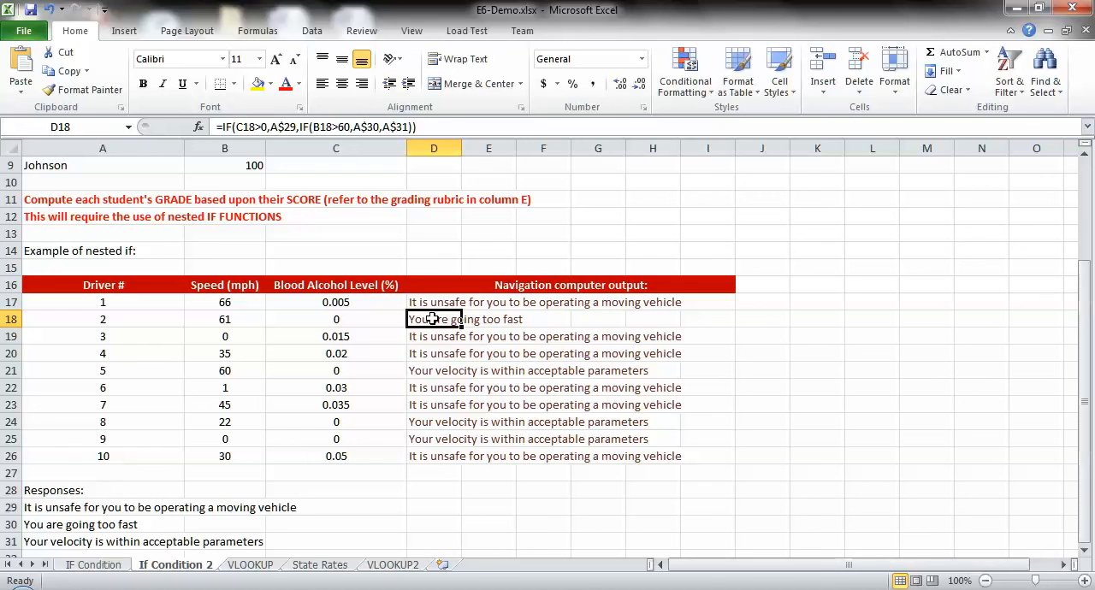
{"action": "key", "text": "shift+Down"}
{"action": "key", "text": "shift+Down"}
{"action": "key", "text": "shift+Down"}
{"action": "key", "text": "shift+Down"}
{"action": "key", "text": "shift+Down"}
{"action": "key", "text": "shift+Down"}
{"action": "key", "text": "shift+Down"}
{"action": "key", "text": "shift+Down"}
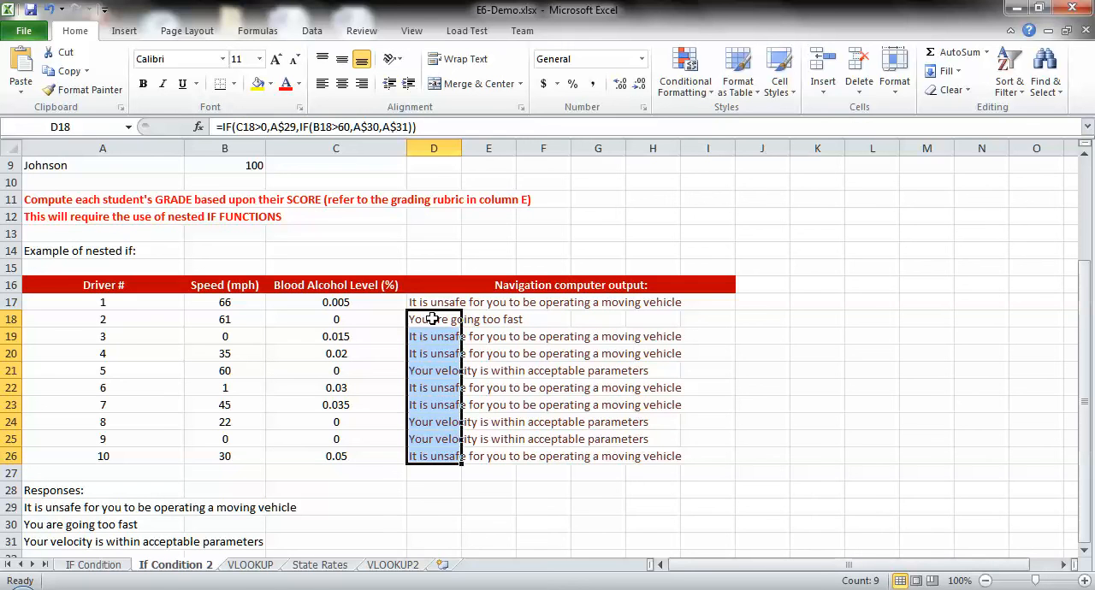
{"action": "key", "text": "Delete"}
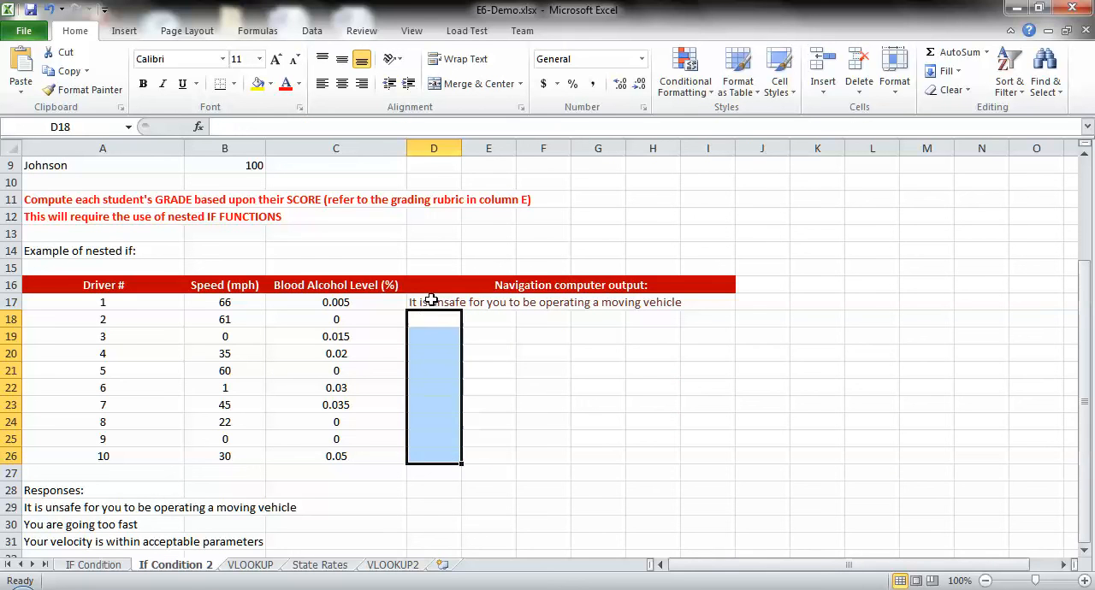
Step: Fill the nested IF formula from D17 down through D26
{"action": "left_click", "coordinate": [433, 301]}
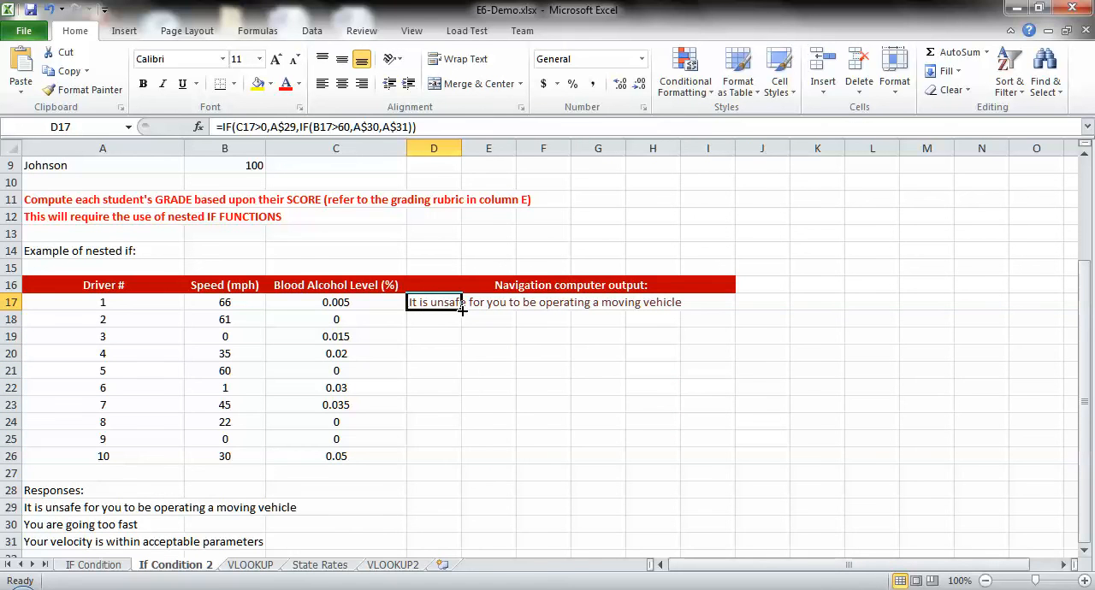
{"action": "left_click_drag", "start_coordinate": [462, 309], "coordinate": [476, 467]}
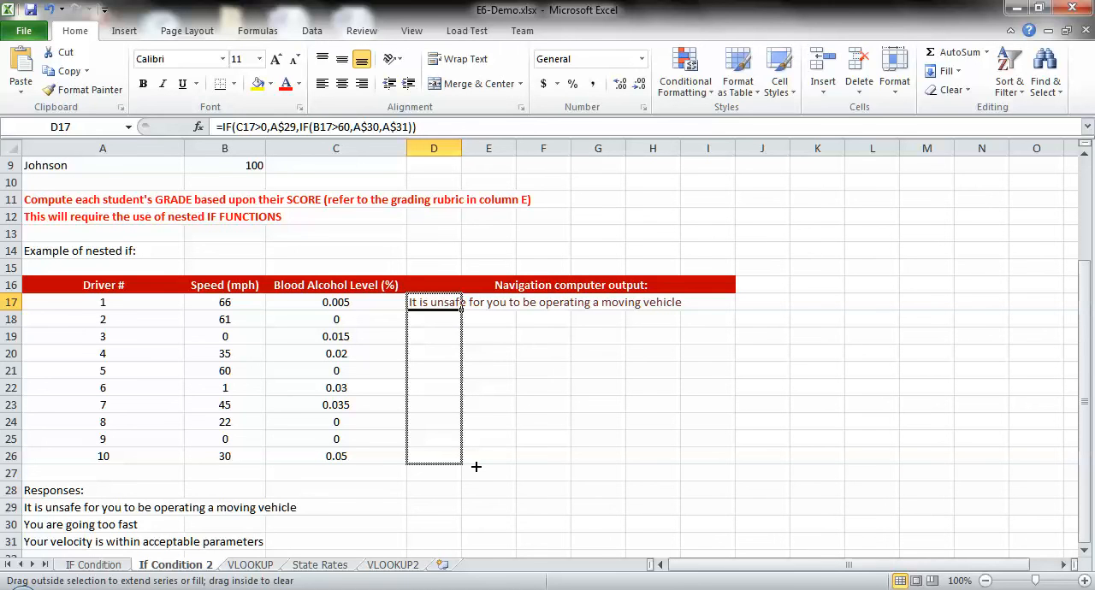
{"action": "left_click_drag", "start_coordinate": [475, 466], "coordinate": [475, 467]}
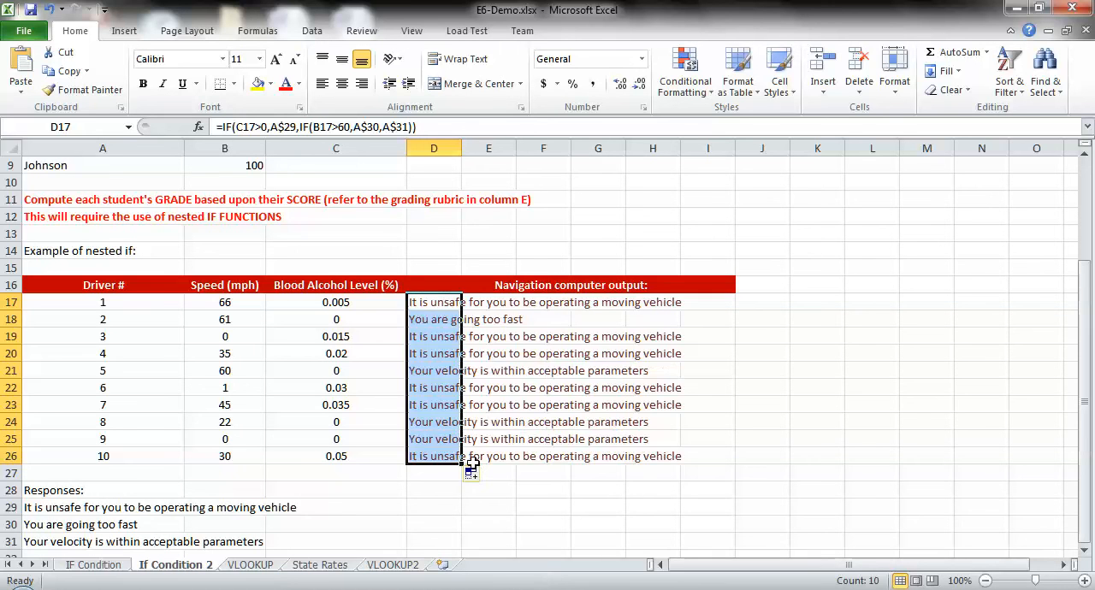